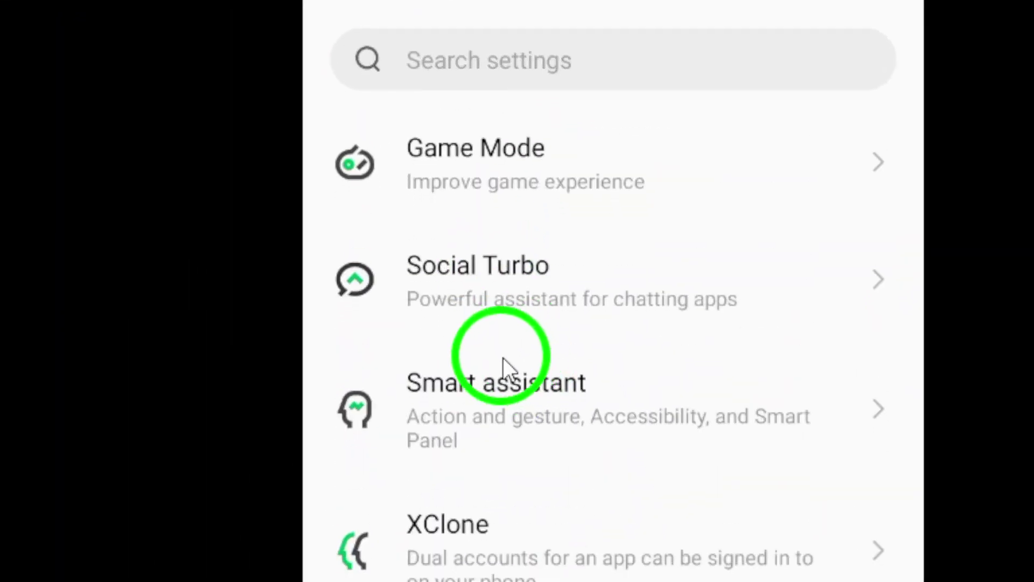
{"action": "scroll", "coordinate": [500, 425], "scroll_direction": "down", "scroll_amount": 2}
{"action": "scroll", "coordinate": [502, 399], "scroll_direction": "down", "scroll_amount": 2}
{"action": "scroll", "coordinate": [502, 400], "scroll_direction": "down", "scroll_amount": 2}
{"action": "scroll", "coordinate": [514, 367], "scroll_direction": "up", "scroll_amount": 5}
{"action": "scroll", "coordinate": [514, 366], "scroll_direction": "up", "scroll_amount": 5}
{"action": "left_click_drag", "start_coordinate": [536, 24], "coordinate": [633, 305]}
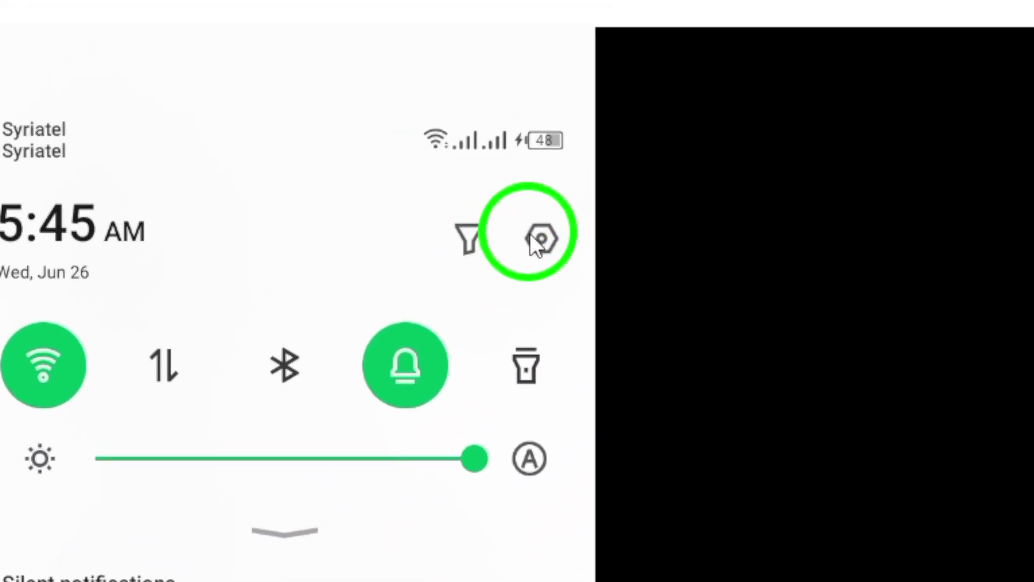
{"action": "scroll", "coordinate": [453, 416], "scroll_direction": "down", "scroll_amount": 3}
{"action": "scroll", "coordinate": [452, 444], "scroll_direction": "down", "scroll_amount": 3}
{"action": "scroll", "coordinate": [501, 389], "scroll_direction": "down", "scroll_amount": 1}
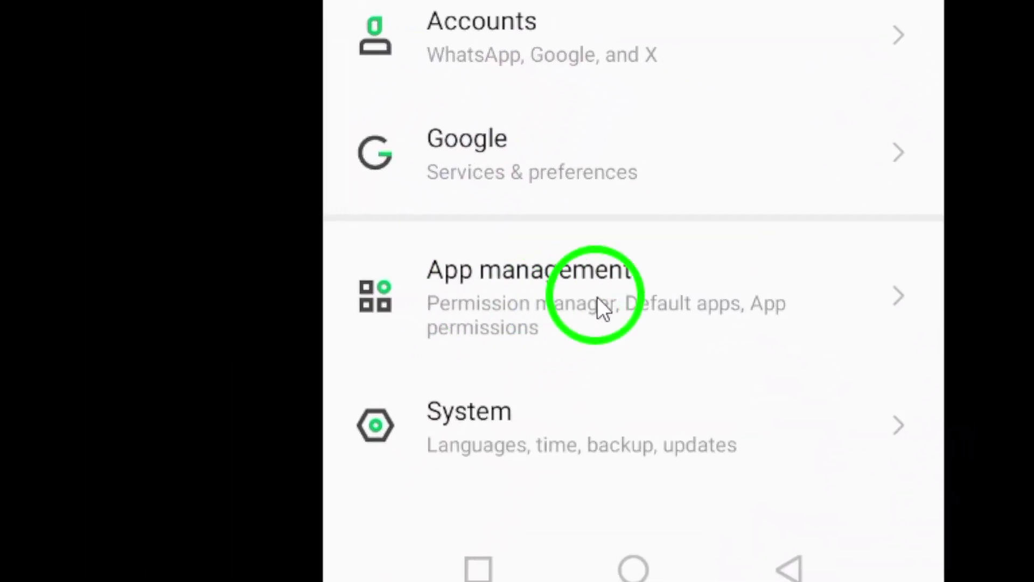
Step: Open App management from the Settings list
{"action": "left_click", "coordinate": [597, 296]}
Step: Search App settings for 'gma' and open Gmail's app info page
{"action": "left_click", "coordinate": [511, 247]}
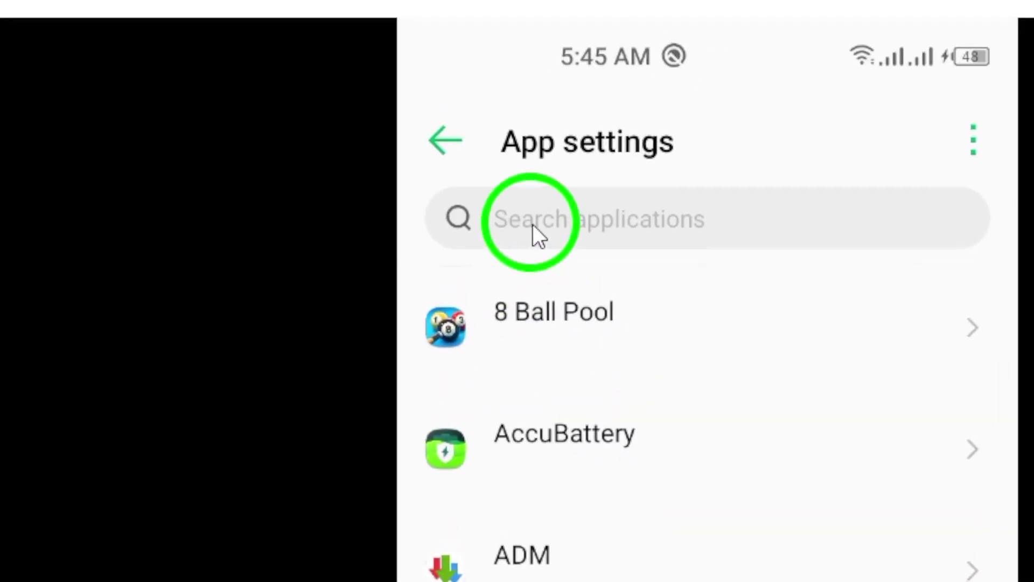
{"action": "left_click", "coordinate": [522, 237]}
{"action": "type", "text": "gma"}
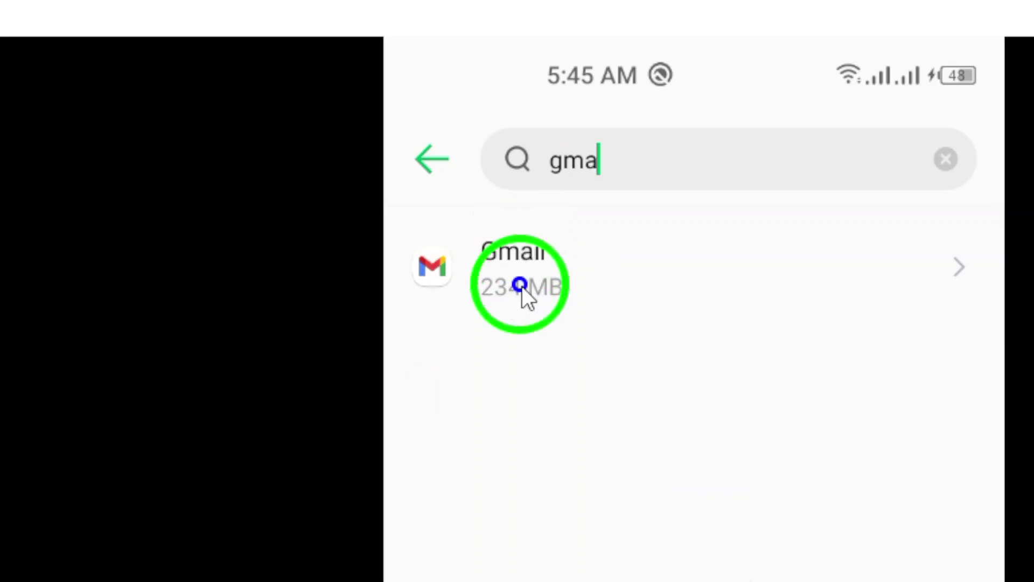
{"action": "left_click", "coordinate": [522, 287]}
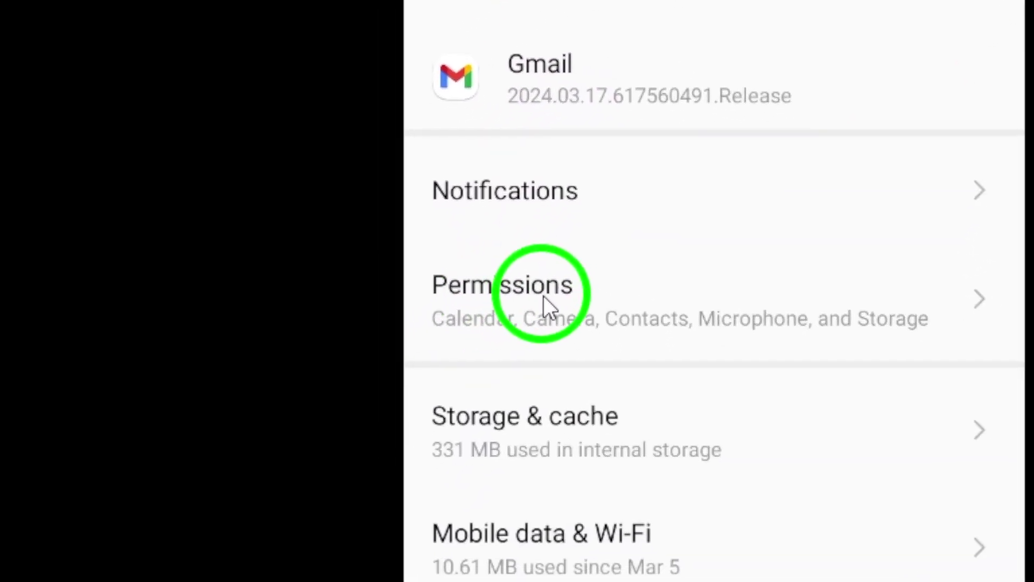
Step: Keep Gmail's Camera permission at Allow and screenshot it via quick settings
{"action": "left_click", "coordinate": [513, 314]}
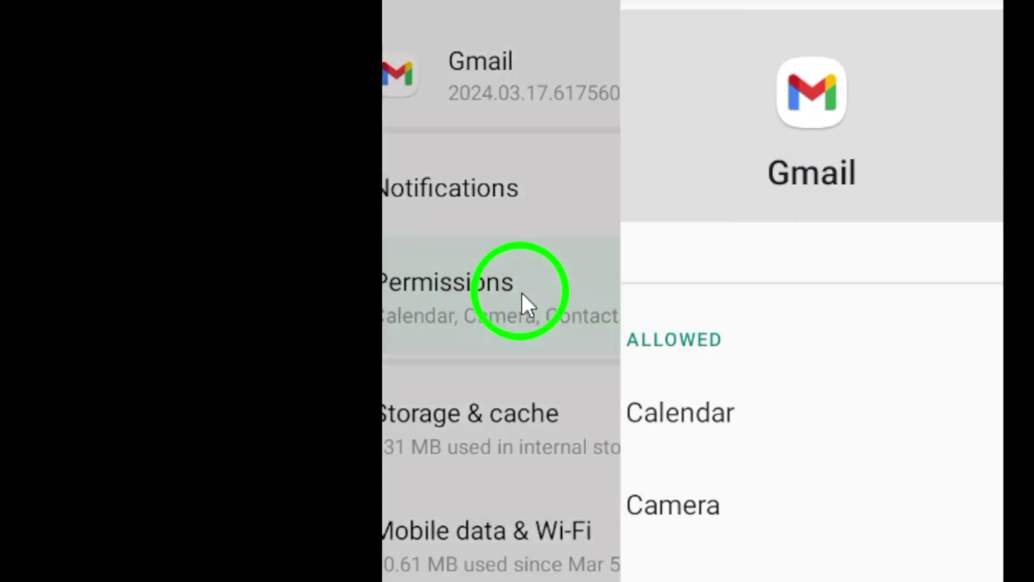
{"action": "left_click", "coordinate": [515, 296]}
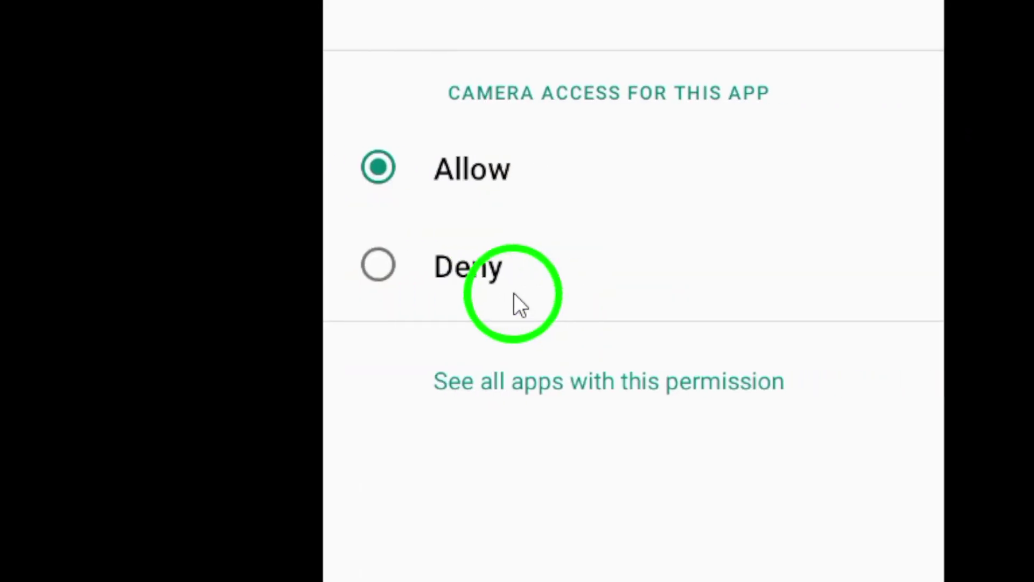
{"action": "left_click", "coordinate": [513, 283]}
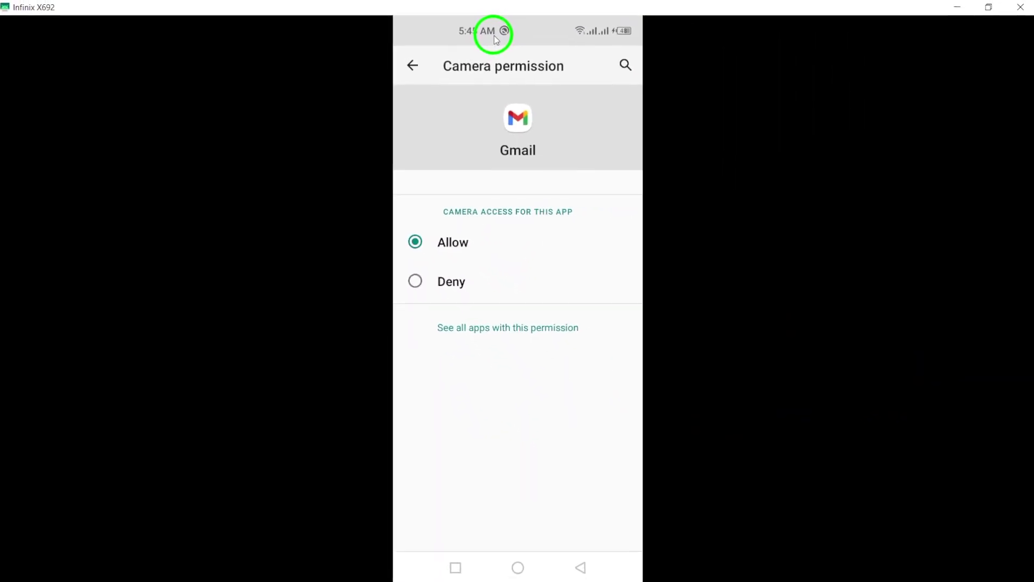
{"action": "mouse_move", "coordinate": [491, 30]}
{"action": "left_mouse_down"}
{"action": "mouse_move", "coordinate": [511, 132]}
{"action": "mouse_move", "coordinate": [606, 272]}
{"action": "left_mouse_up"}
{"action": "left_click", "coordinate": [605, 272]}
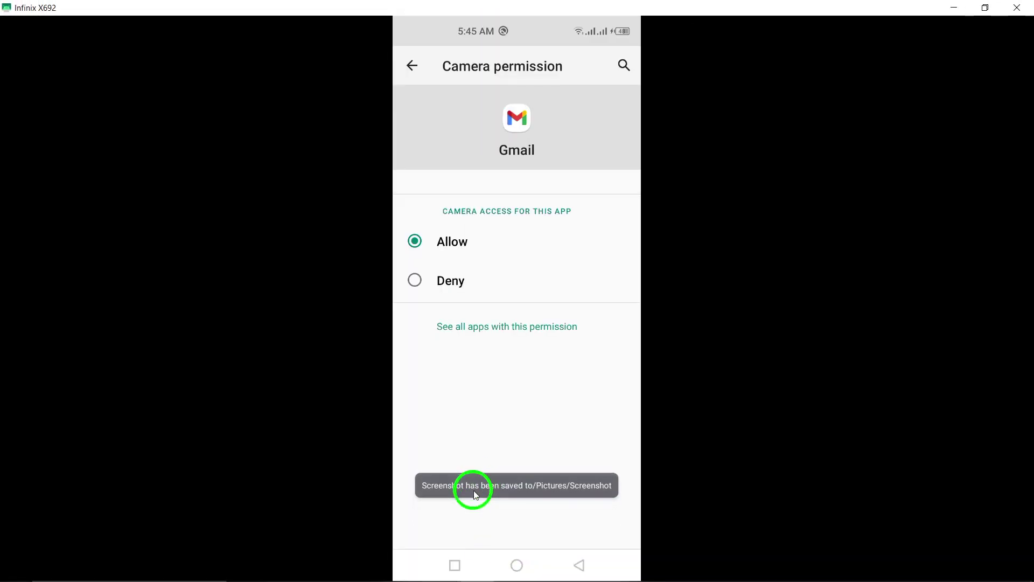
Step: Dismiss the Settings card from Recents to return to the home screen
{"action": "left_click", "coordinate": [454, 564]}
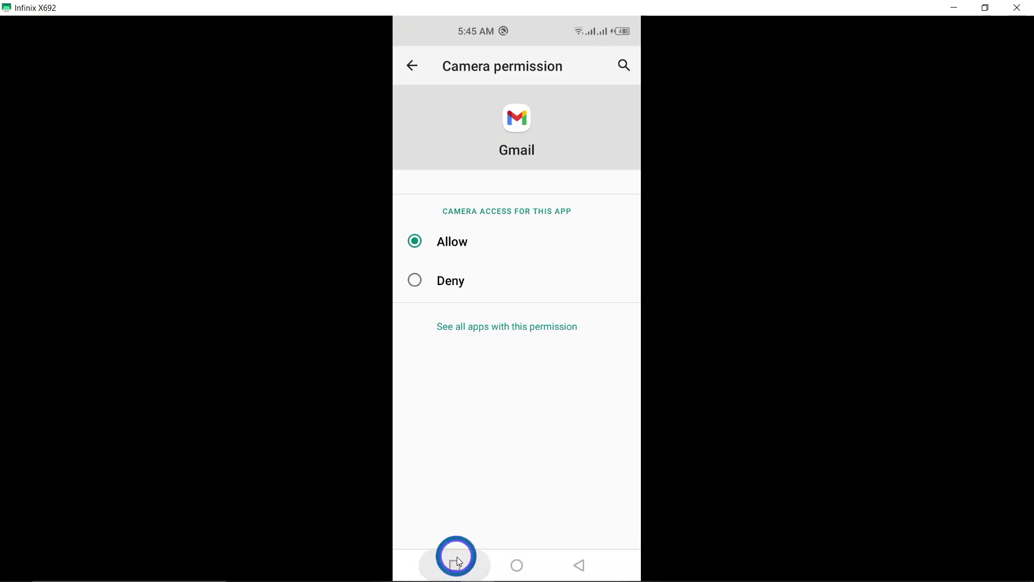
{"action": "left_click_drag", "start_coordinate": [484, 370], "coordinate": [471, 149]}
{"action": "left_click", "coordinate": [565, 219]}
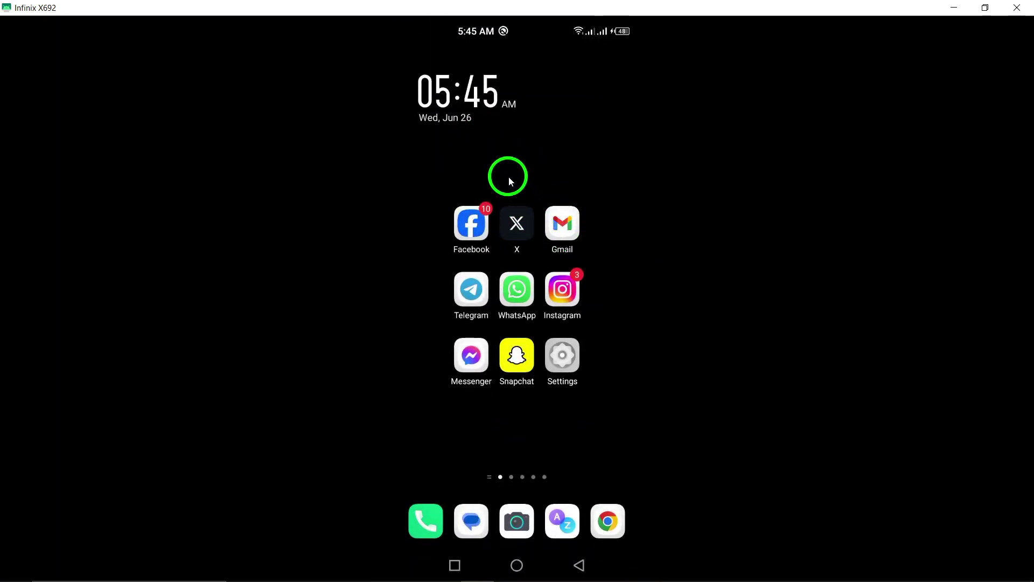